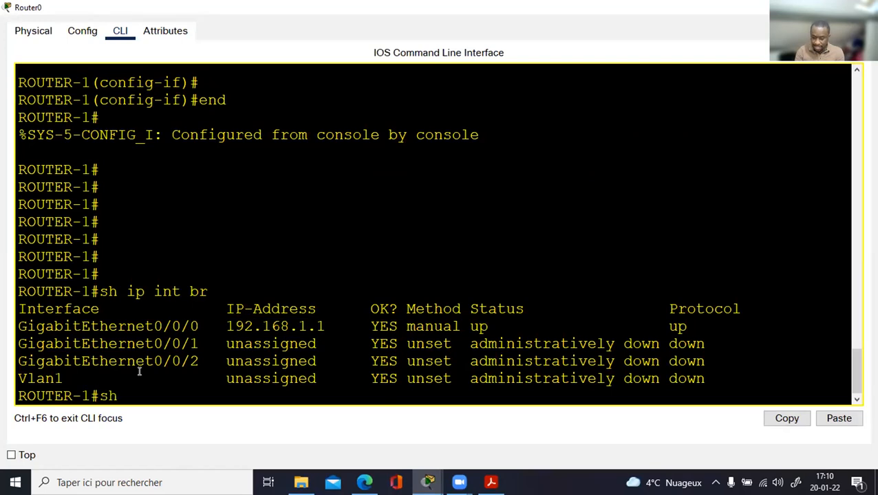
Display the router's running configuration through to its end, and close the router window
text(ru)
key(Tab)
key(Return)
key(space)
key(space)
key(space)
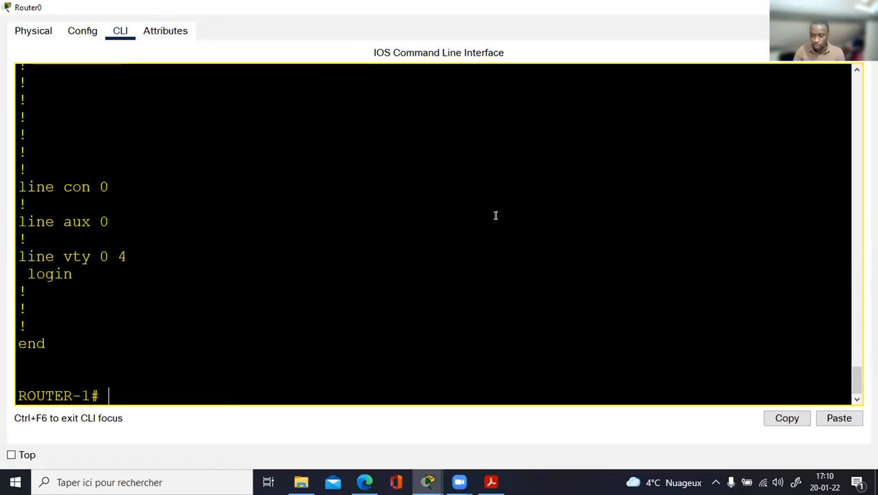
click(862, 8)
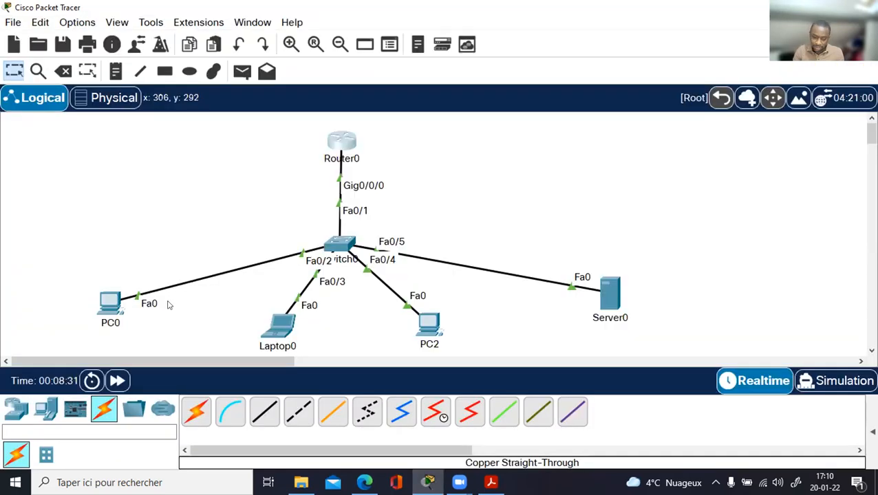
Try obtaining PC0's IPv4 configuration through DHCP, and switch it back to static addressing
click(114, 302)
click(344, 41)
click(296, 43)
click(329, 42)
click(282, 70)
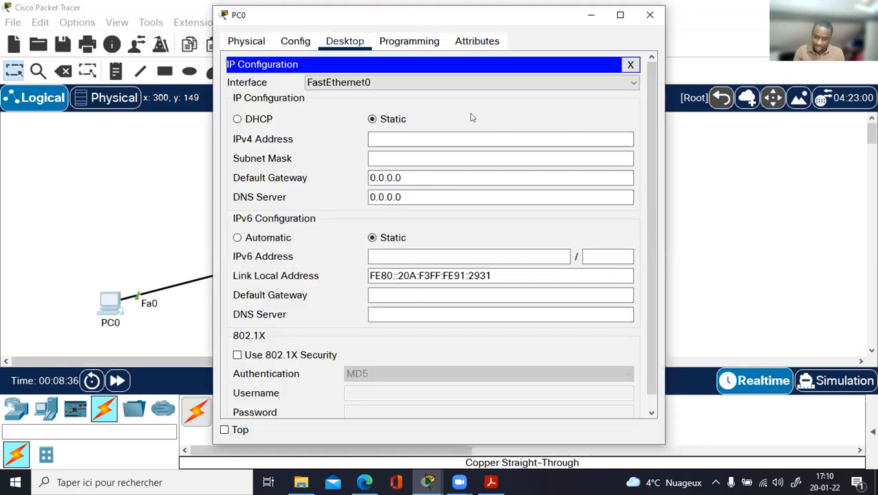
click(237, 119)
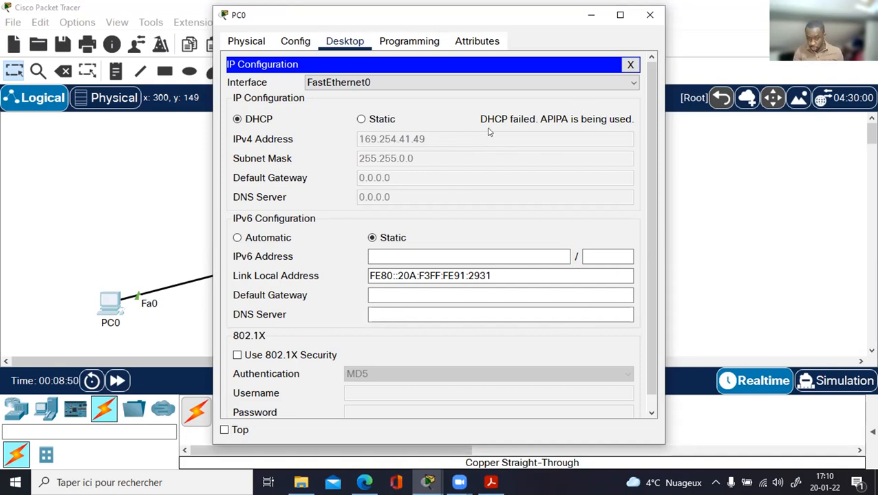
click(362, 119)
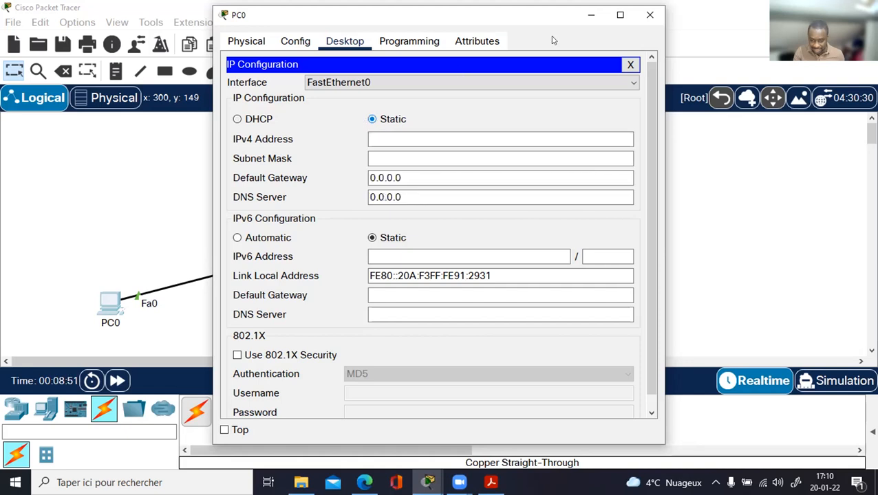
click(649, 14)
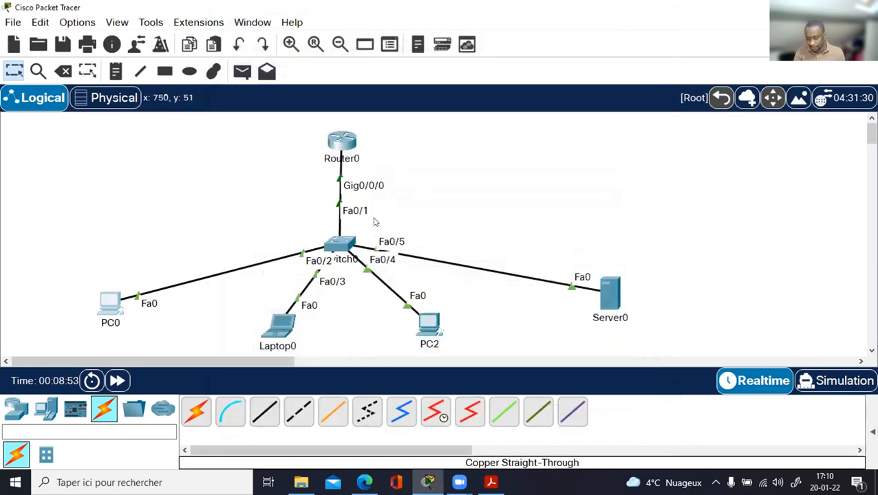
Open Router0's command line in a maximized window and enter global configuration mode
click(342, 142)
click(620, 15)
key(Return)
key(Return)
text(conf t)
key(Return)
key(Return)
key(Return)
key(Return)
key(Return)
key(Return)
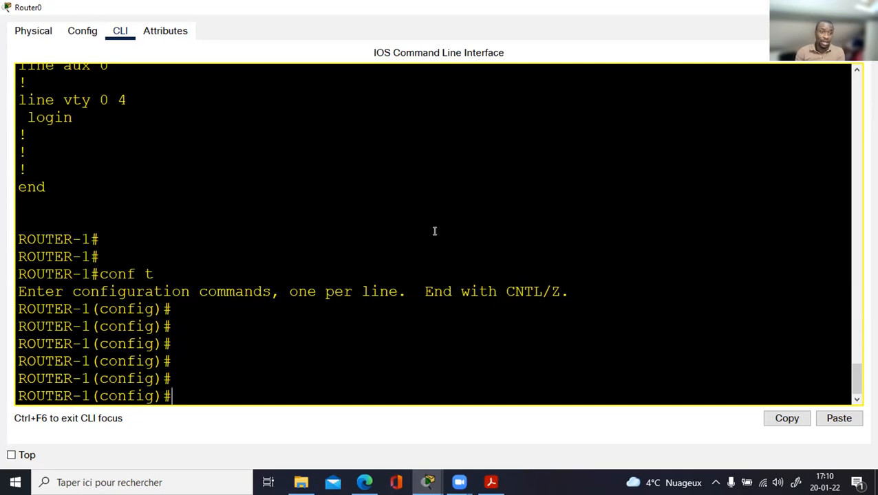
Create a DHCP pool named TEST on the router
text(ip dh)
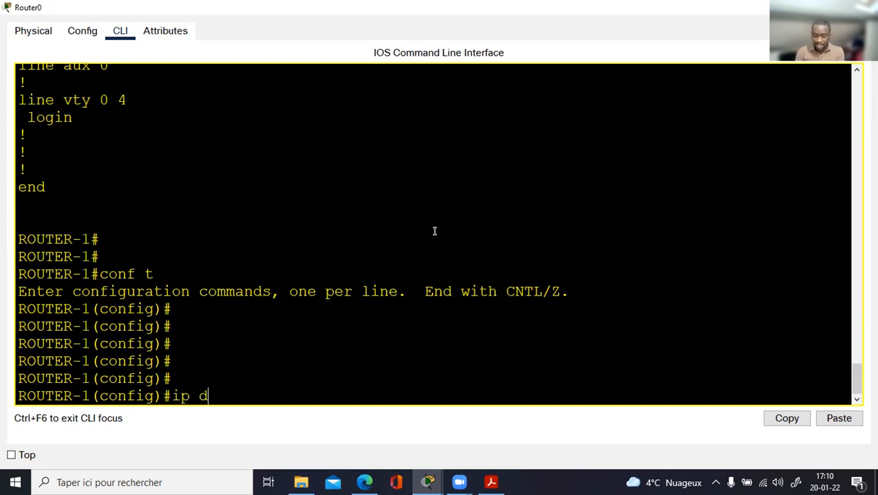
key(Tab)
text(po)
key(Tab)
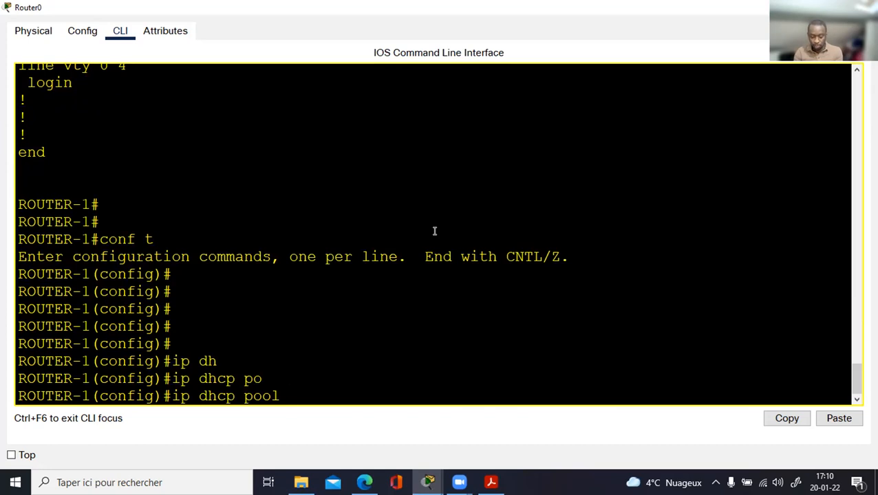
text(TEST)
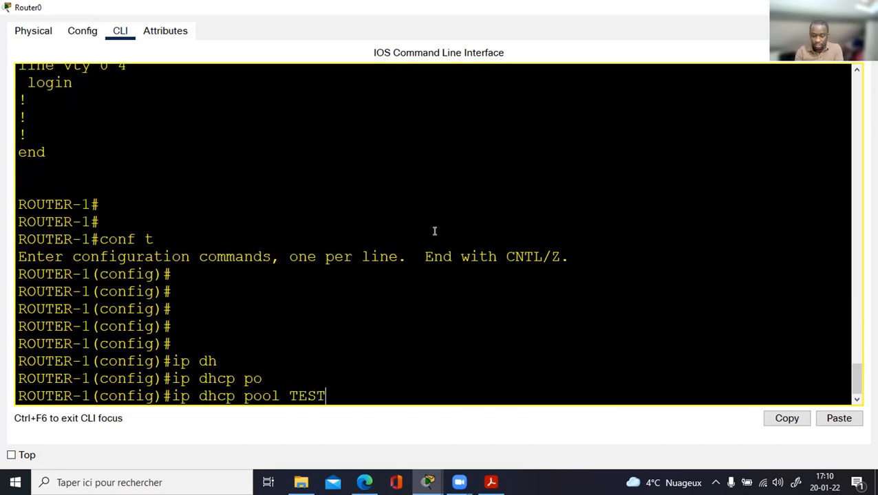
key(Return)
Define the TEST pool's network as 192.168.1.0 with subnet mask 255.255.255.0
text(NET)
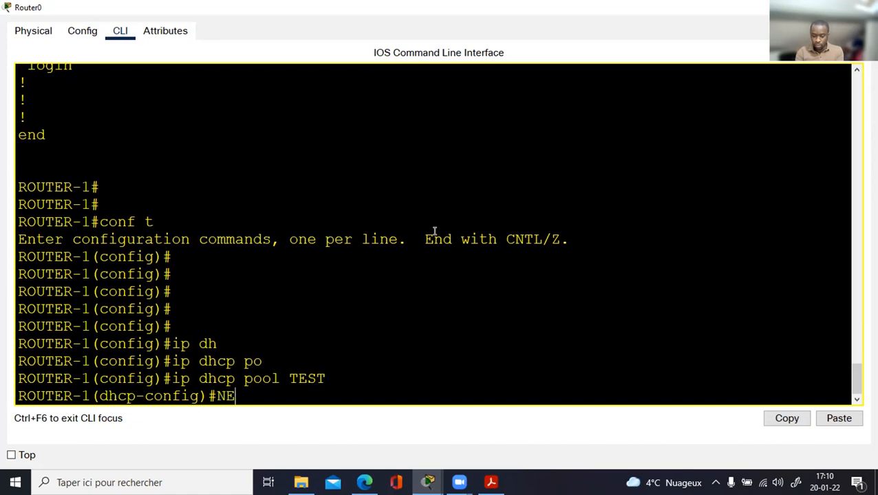
key(Tab)
text(192.168.1.)
key(BackSpace)
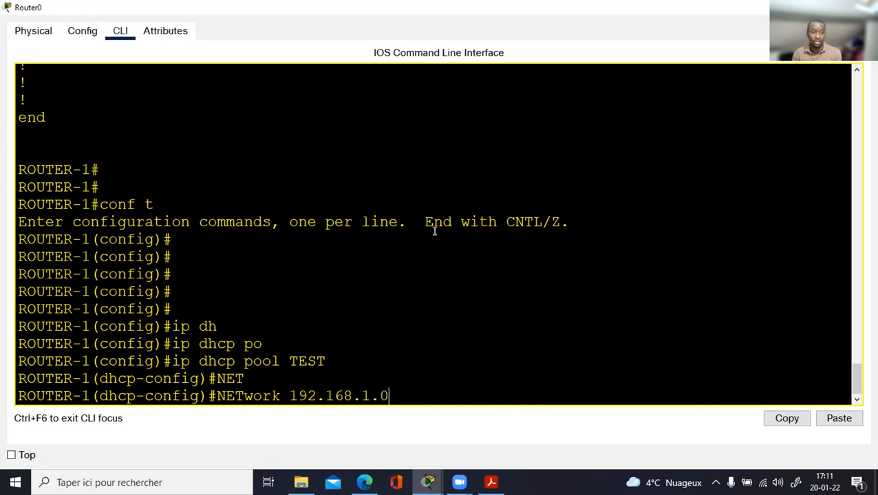
text(0 255.255.255.0)
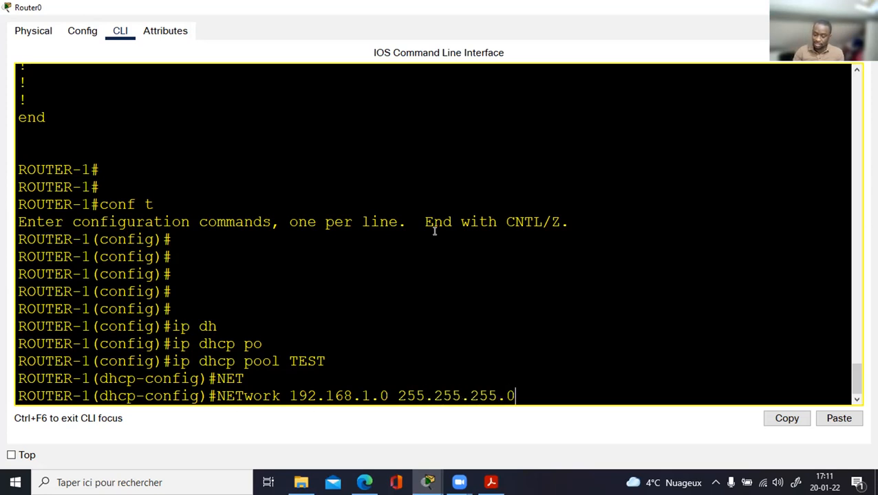
key(Return)
Set the pool's default router to 192.168.1.1, copying the address from GigabitEthernet0/0/0 in the running configuration output
text(defau)
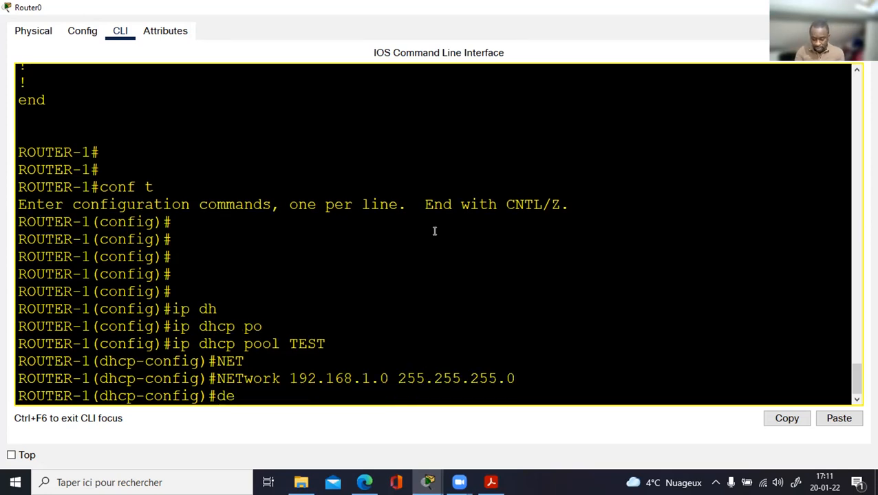
key(Tab)
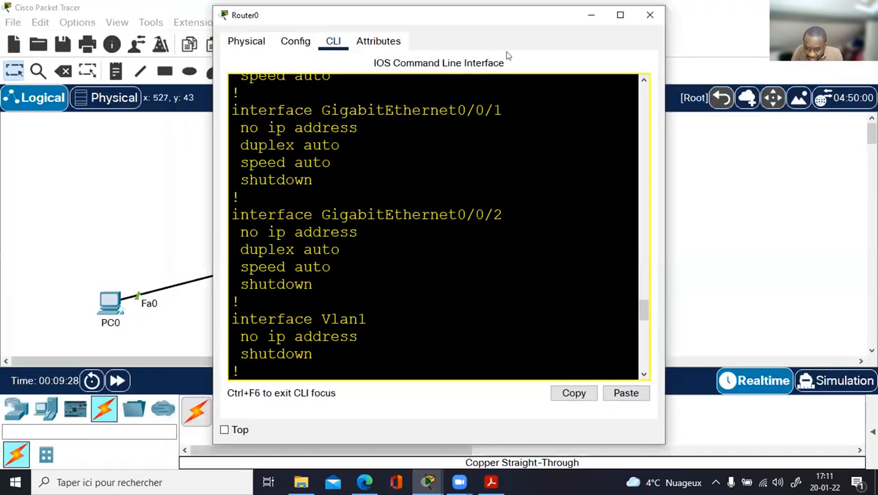
click(661, 8)
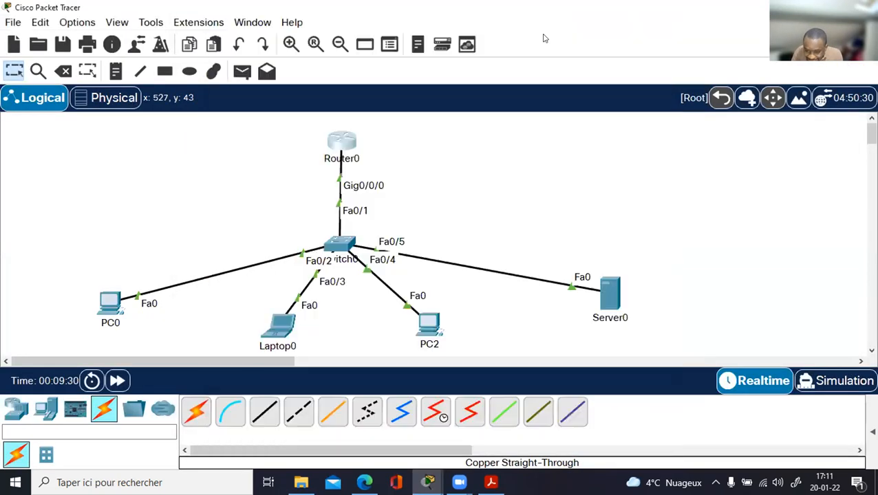
click(337, 141)
click(618, 14)
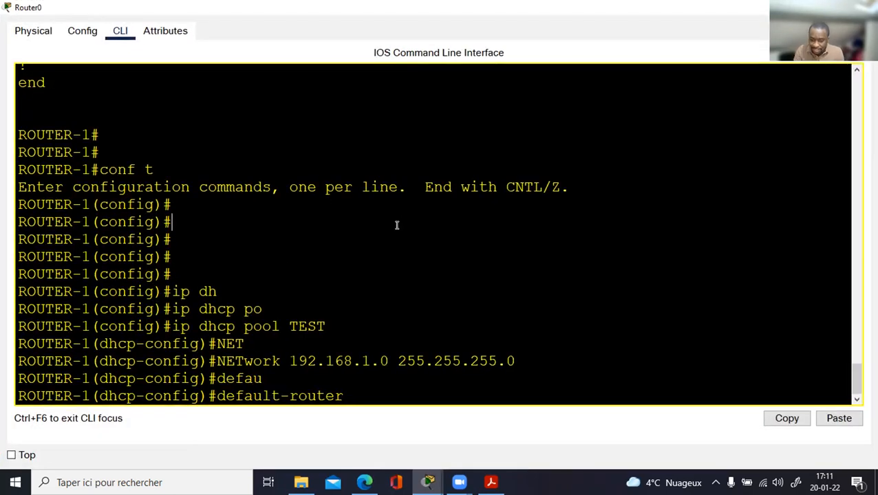
drag(856, 380, 852, 296)
drag(124, 298, 224, 298)
right_click(208, 300)
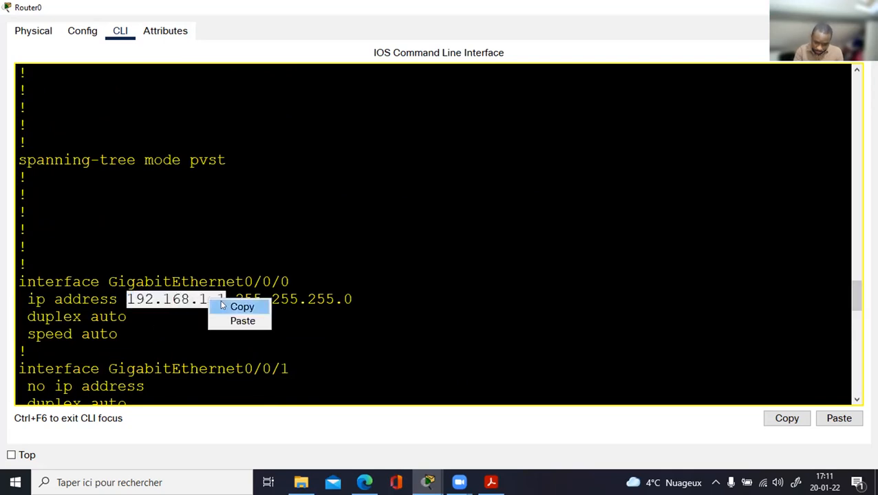
click(241, 307)
drag(851, 288, 854, 386)
right_click(359, 392)
click(389, 410)
key(Return)
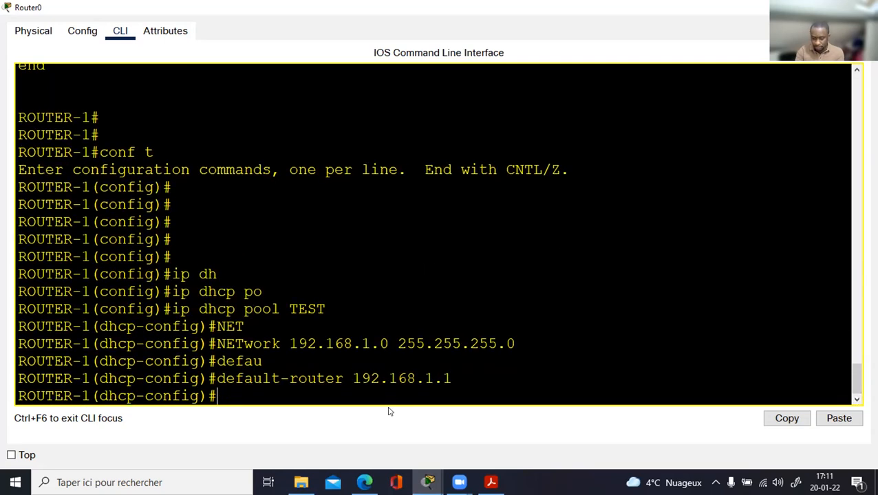
Set the DHCP pool's DNS server to 8.8.8.8
text(dns)
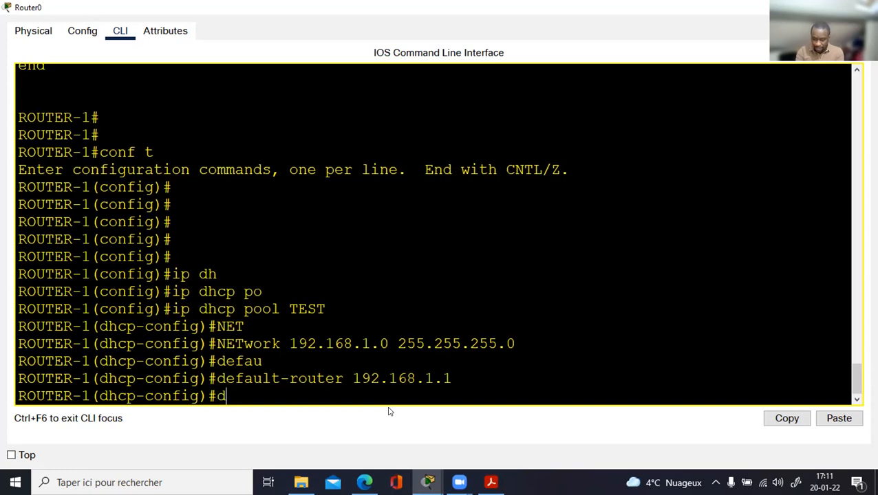
key(Tab)
text(8.8.8.8)
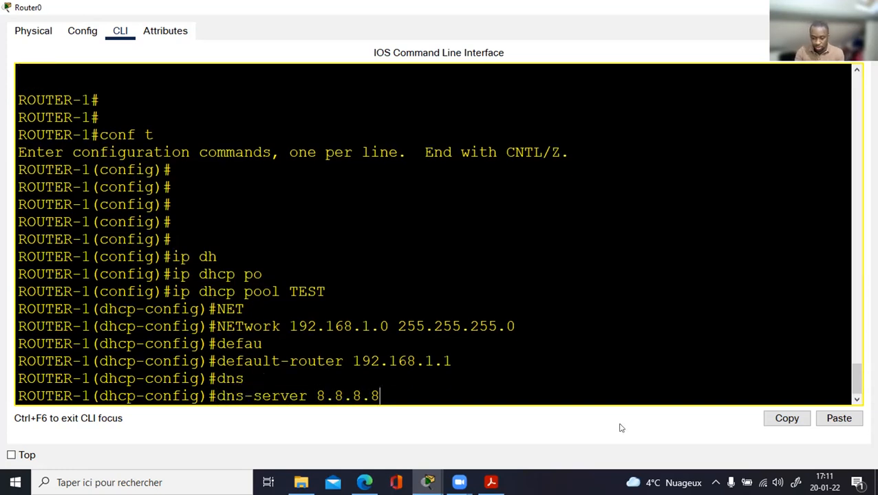
key(Return)
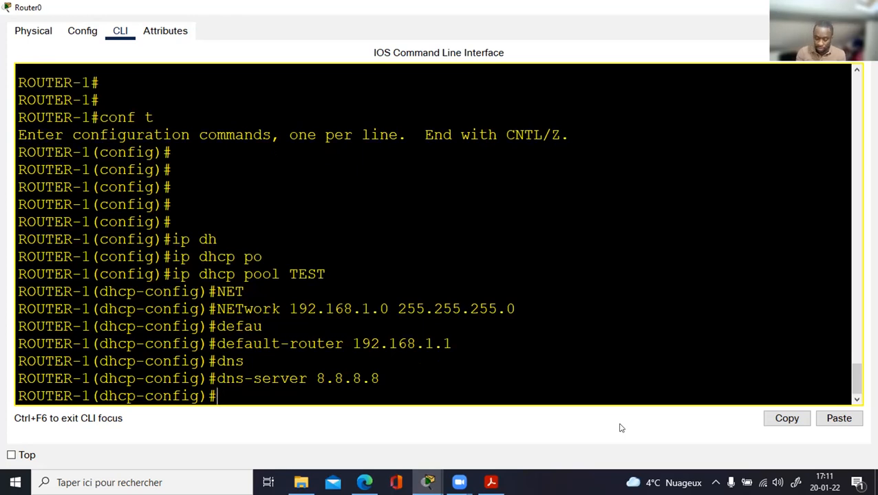
Set the DHCP pool's domain name to ipnetconfig.academy
text(doma)
key(BackSpace)
text(m)
key(Tab)
text(cis)
text(co)
key(BackSpace)
key(BackSpace)
key(BackSpace)
key(BackSpace)
key(BackSpace)
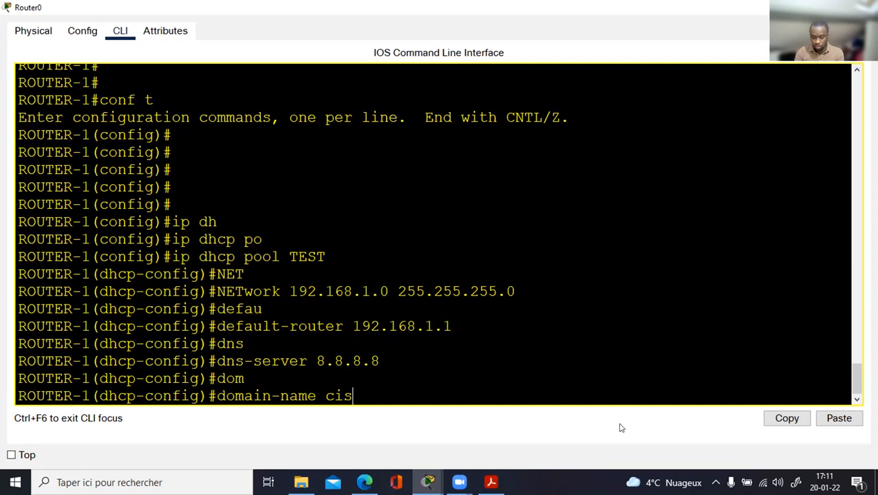
text(ipnet)
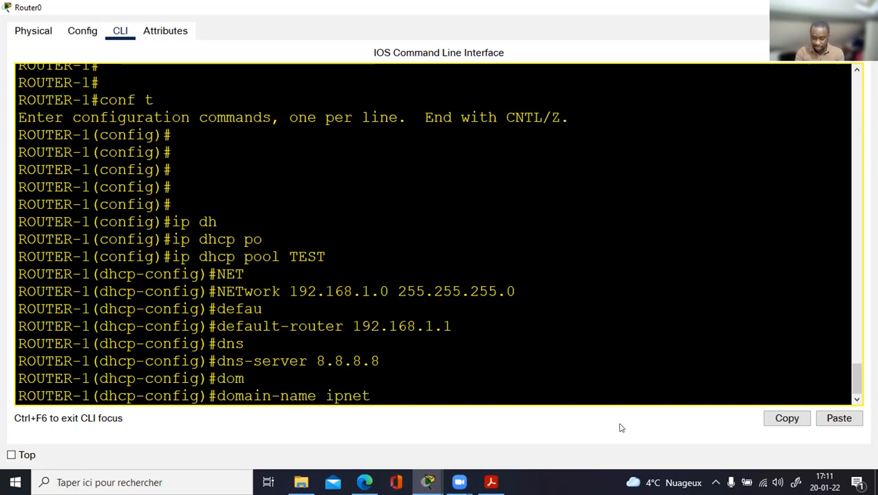
text(config.academy)
key(Return)
key(Return)
key(Return)
key(Return)
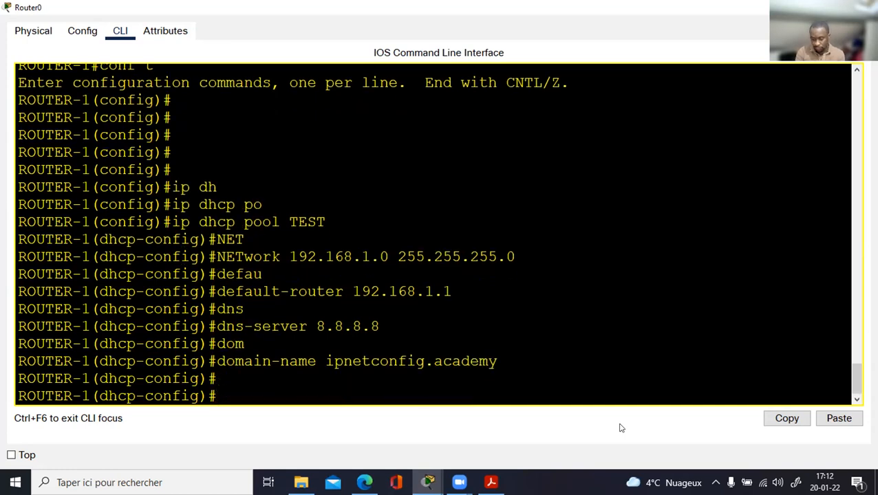
text(ne)
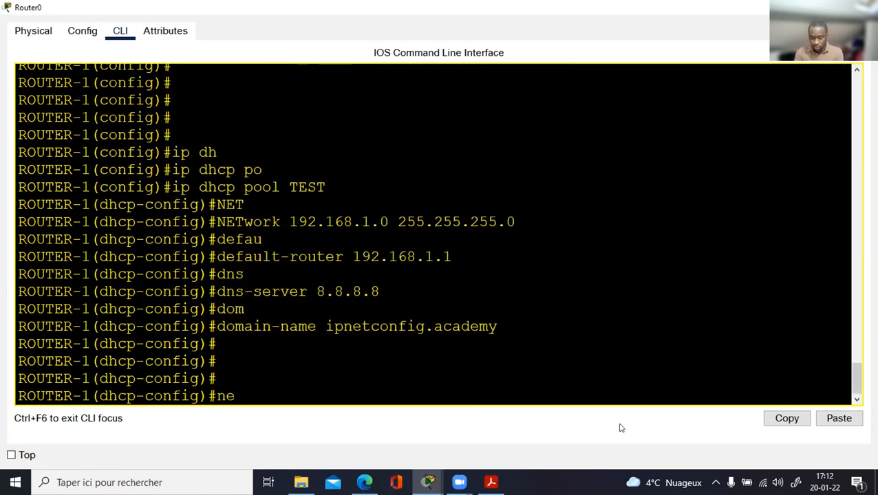
key(BackSpace)
key(BackSpace)
text(end)
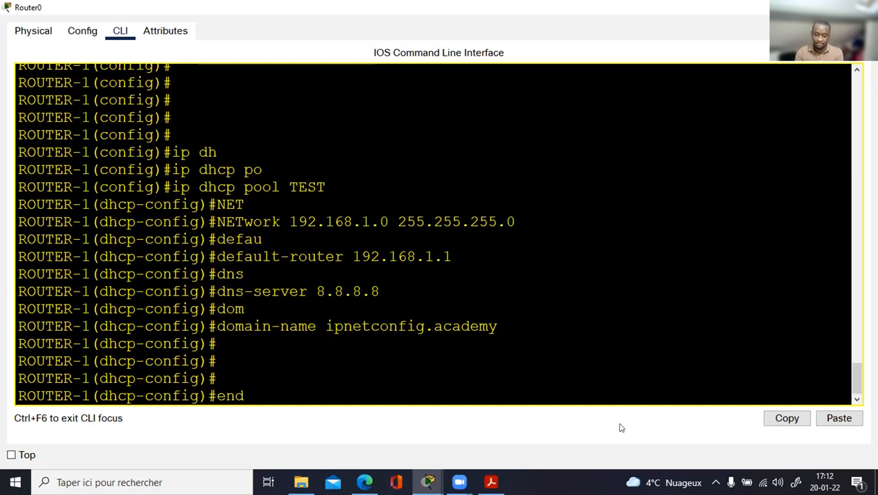
key(BackSpace)
key(BackSpace)
key(BackSpace)
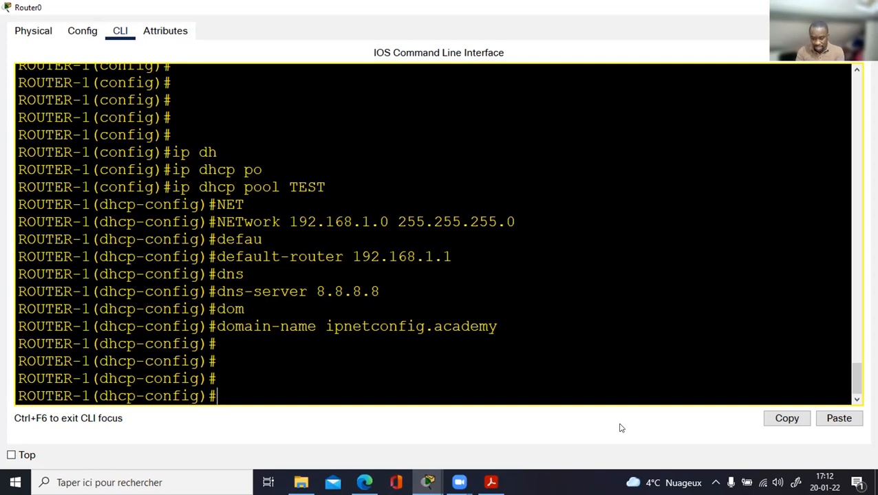
Exit the DHCP pool configuration and return to global configuration mode
text(ex)
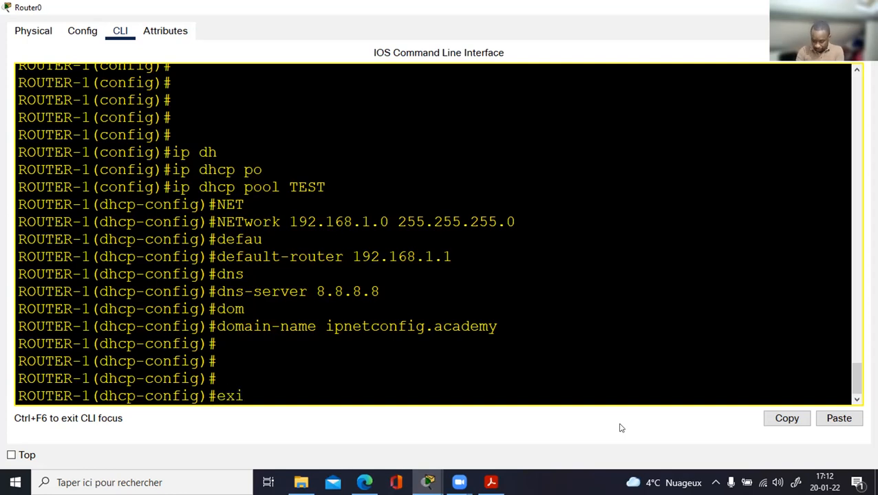
text(i)
key(Return)
key(Return)
key(Return)
key(Return)
Exclude the addresses 192.168.1.1 through 192.168.1.10 from DHCP assignment
text(ip )
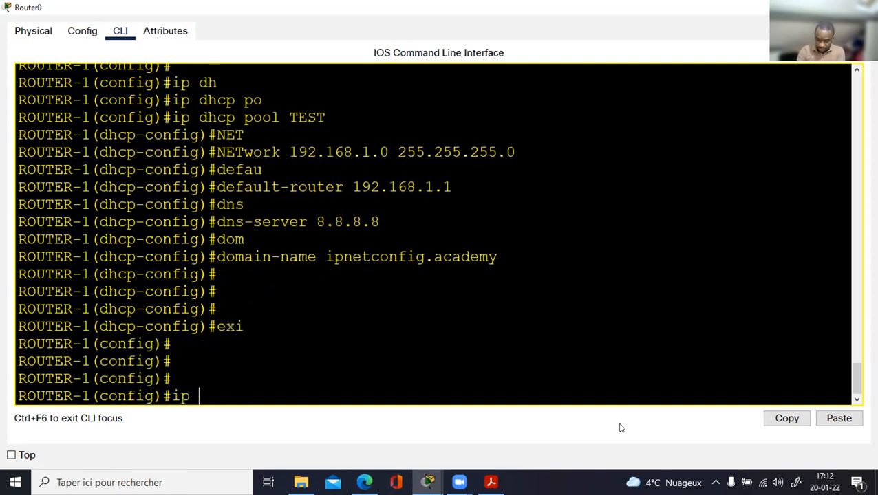
text(dh)
key(Tab)
text(e)
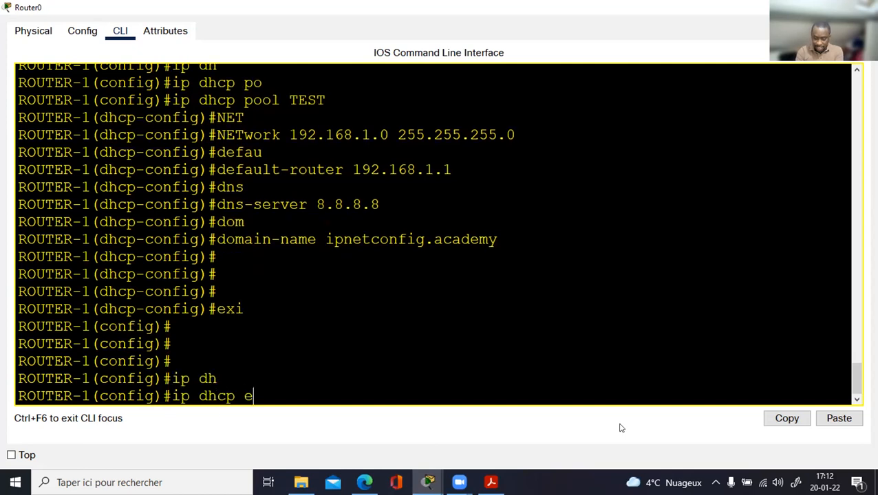
text(x)
key(Tab)
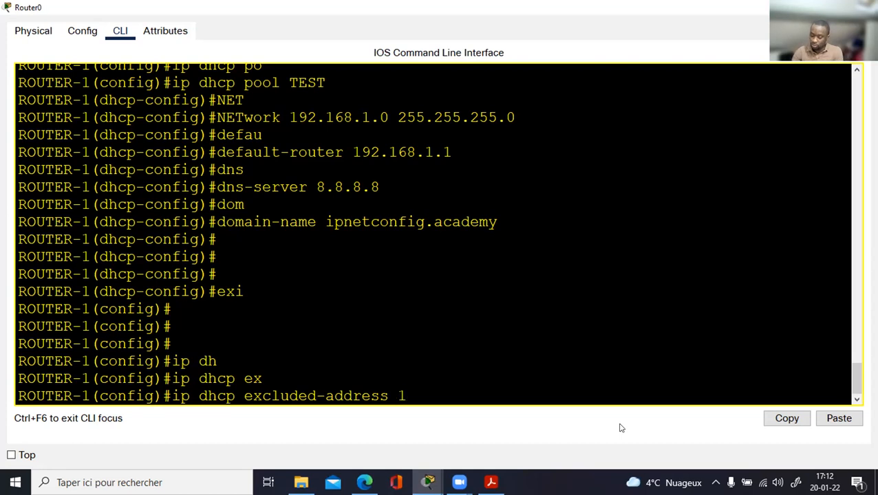
text(.168)
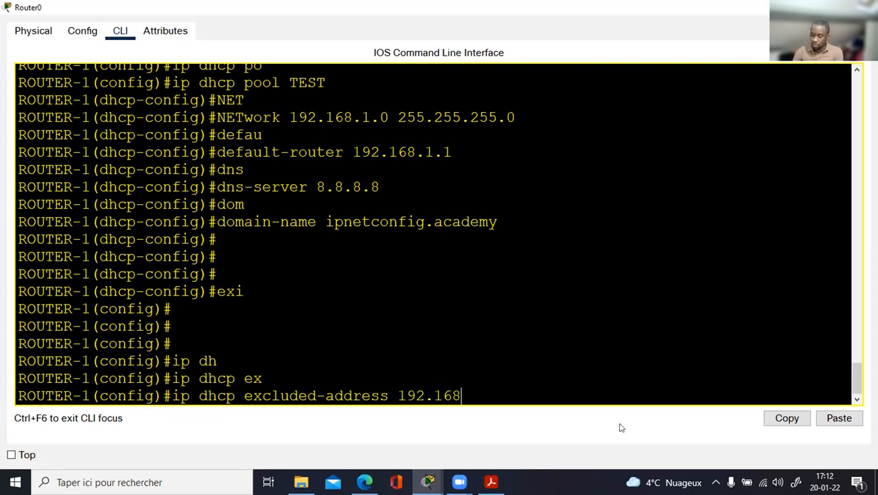
text(.1.1 192.168.1.10)
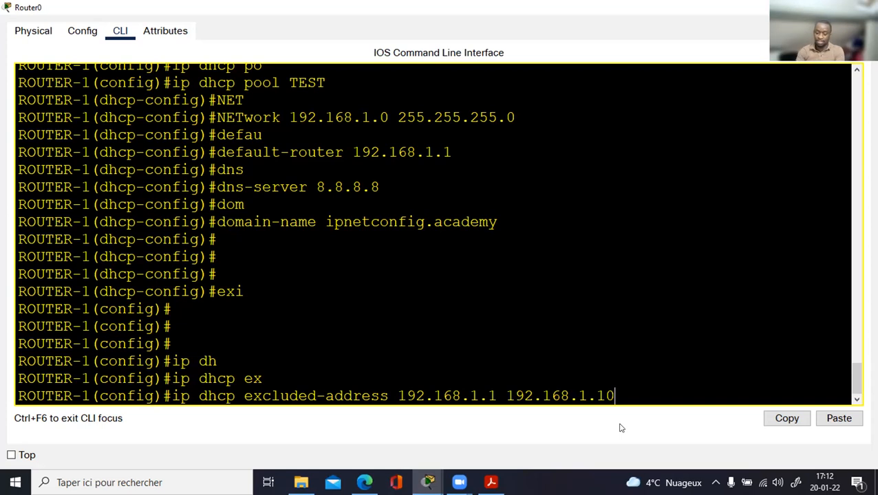
key(Return)
key(Return)
key(Return)
key(Return)
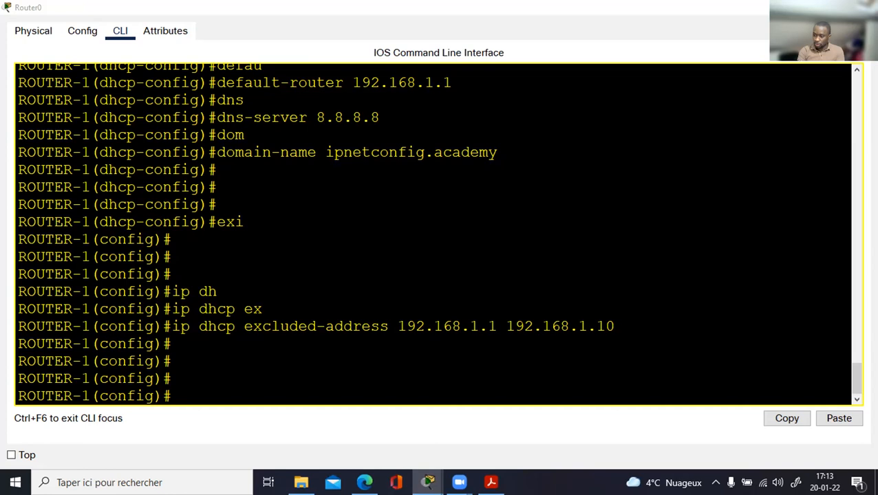
Set PC0's IPv4 configuration to DHCP so it requests its address from the router
click(803, 7)
click(115, 303)
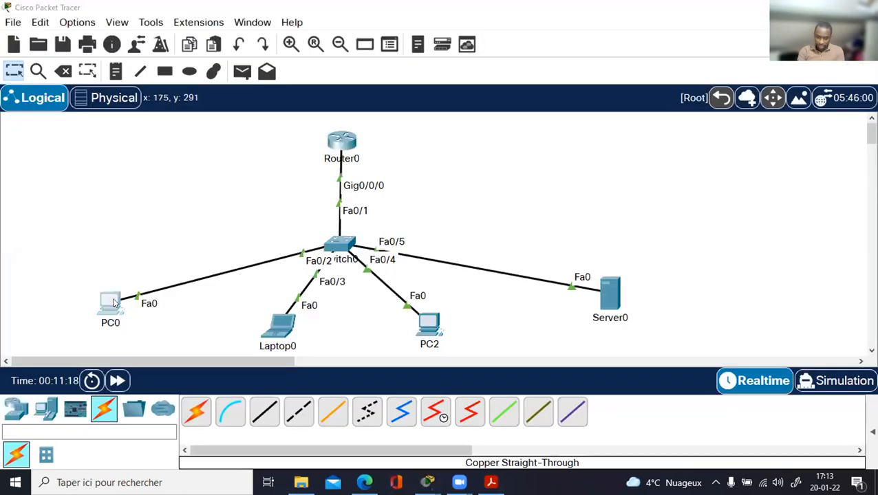
click(264, 86)
click(238, 120)
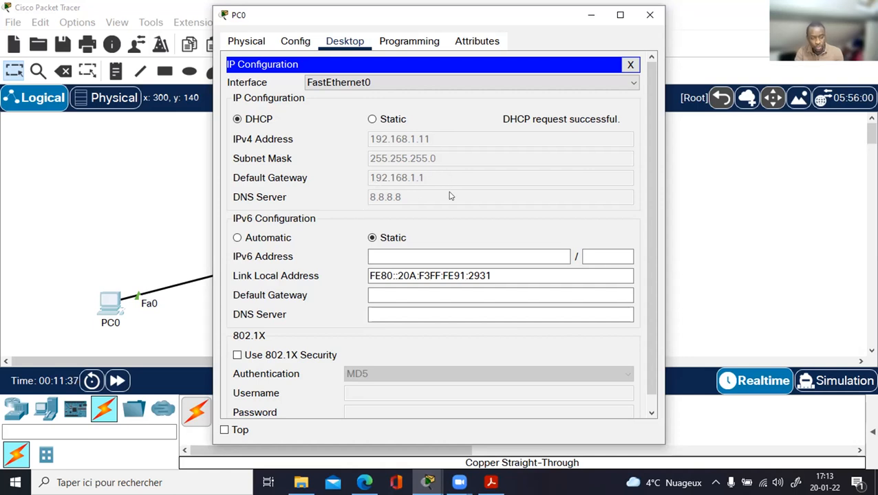
click(649, 15)
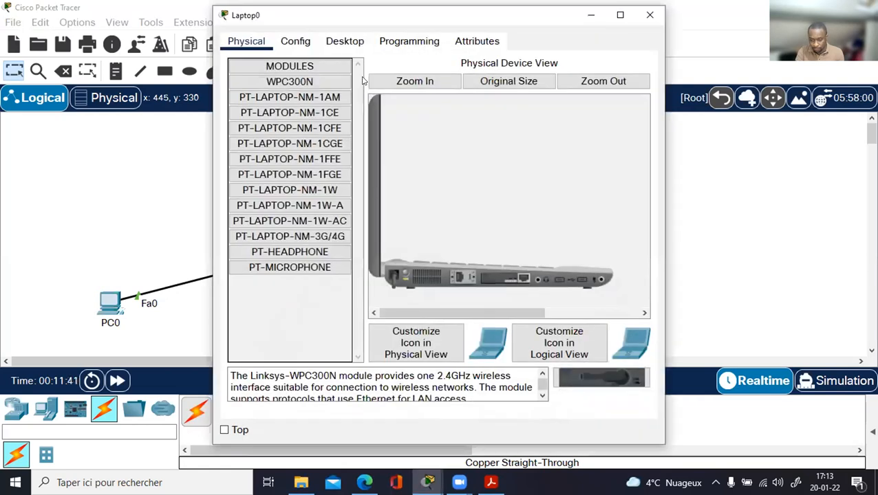
Switch Laptop0's IPv4 configuration on FastEthernet0 from static to DHCP, leaving its IP settings when done
click(345, 43)
click(275, 88)
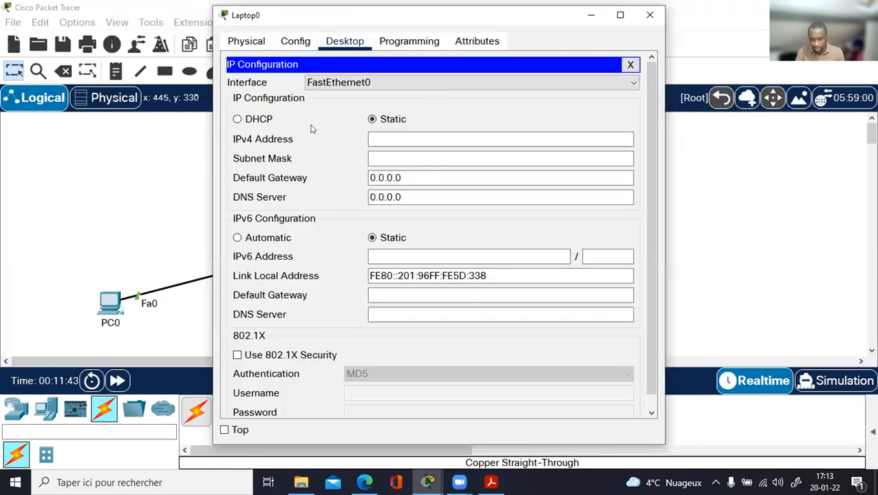
click(238, 120)
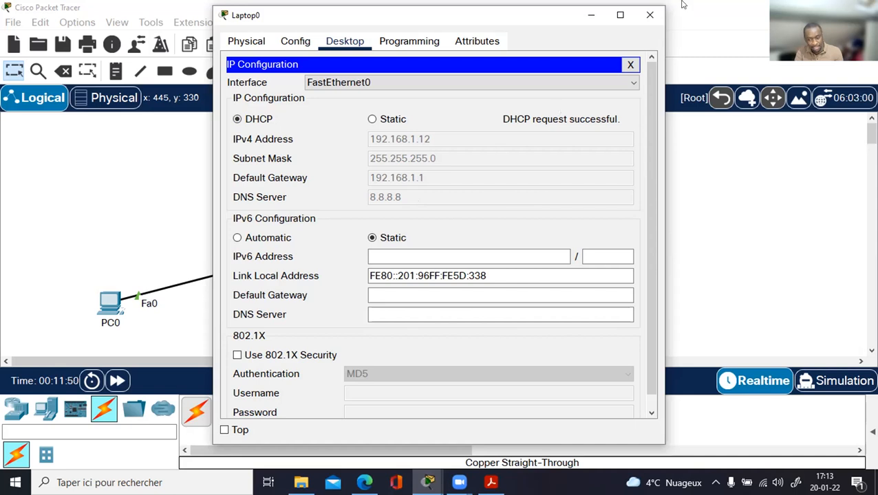
click(629, 64)
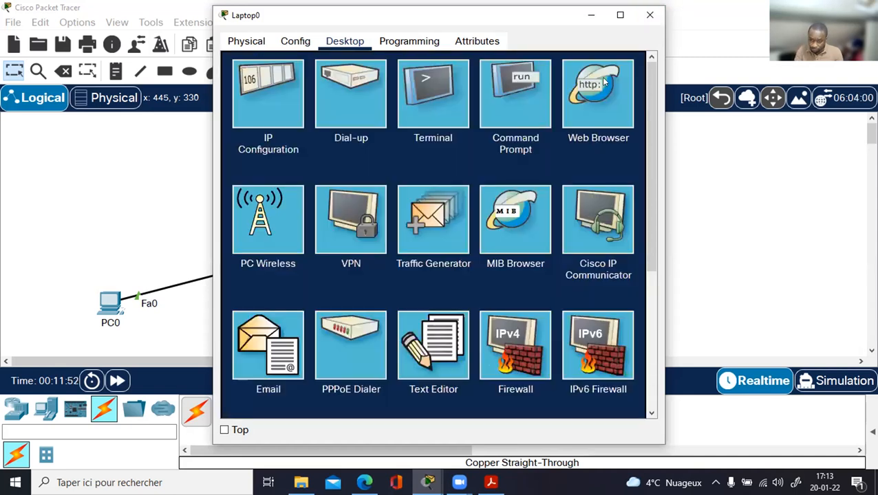
Test connectivity from Laptop0 to PC0 by pinging 192.168.1.11 in Laptop0's command prompt
click(515, 90)
text(pi)
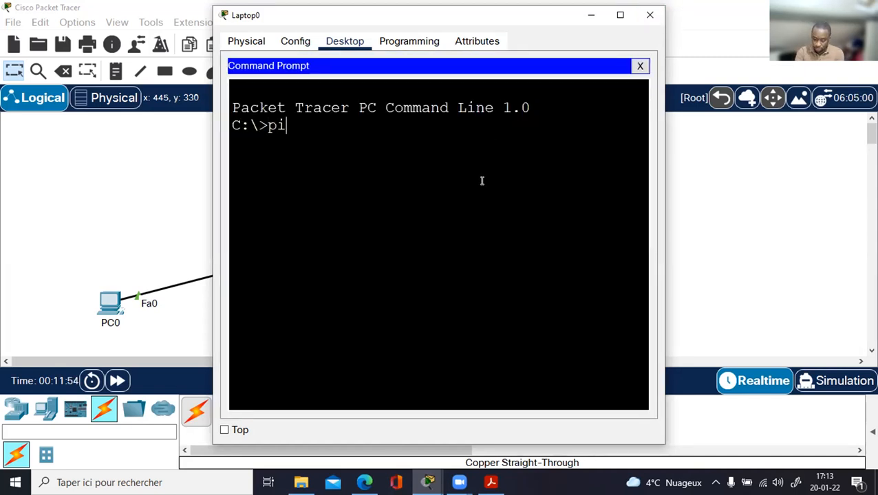
text(ng 192.16)
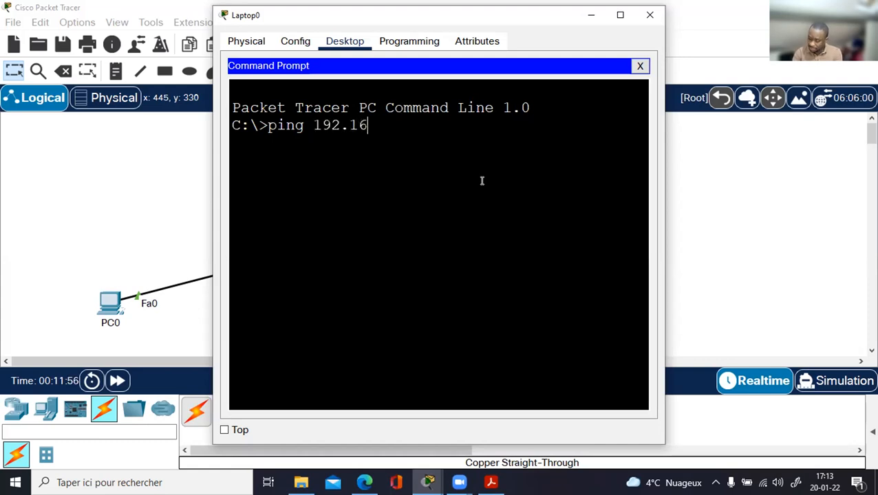
text(8.1.1)
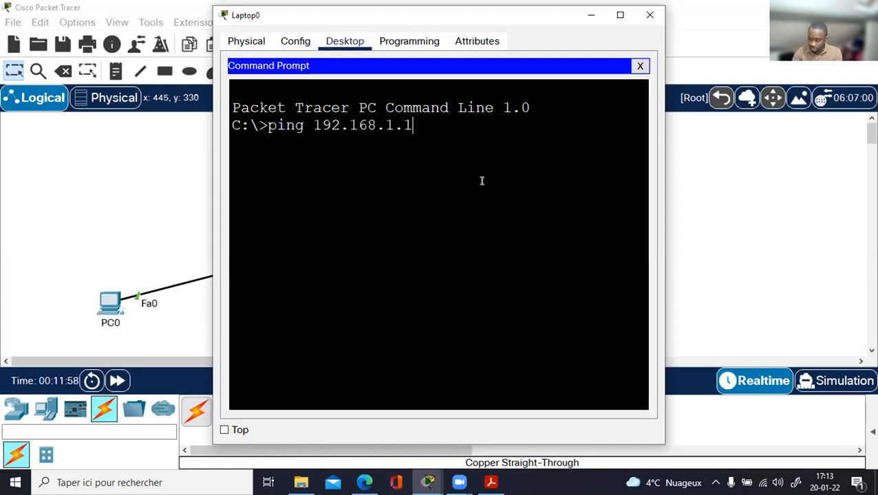
text(1)
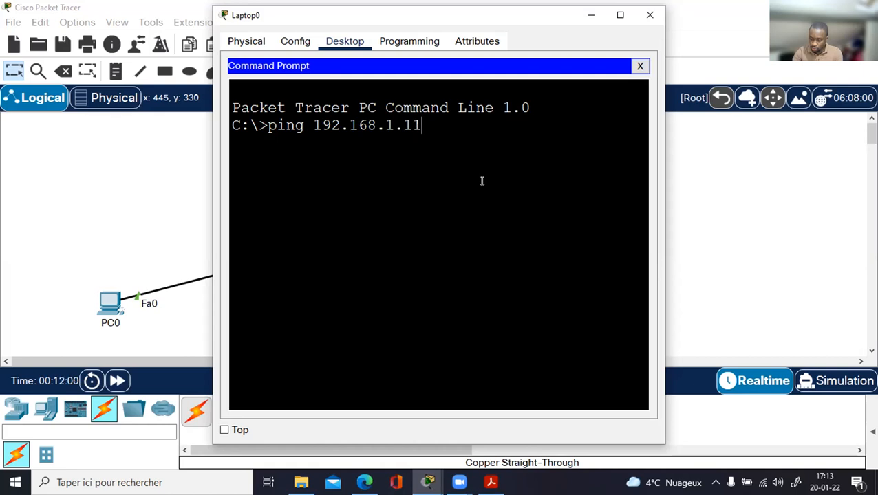
key(Return)
click(611, 13)
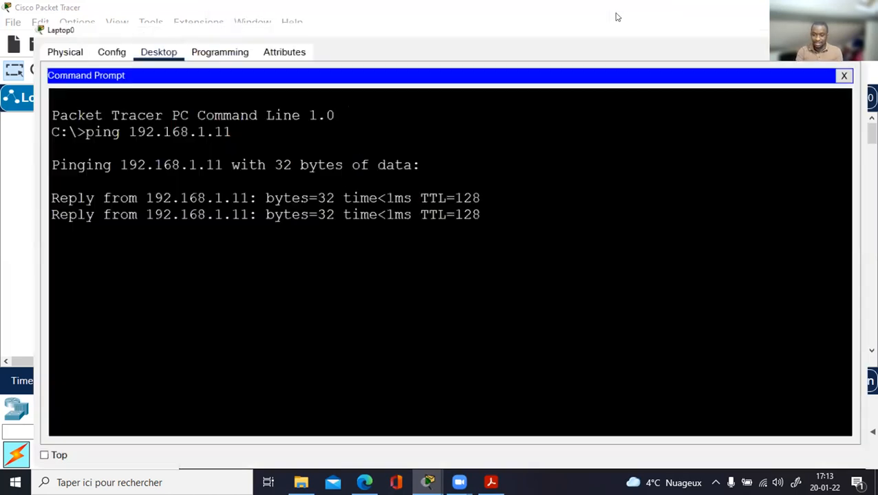
click(863, 8)
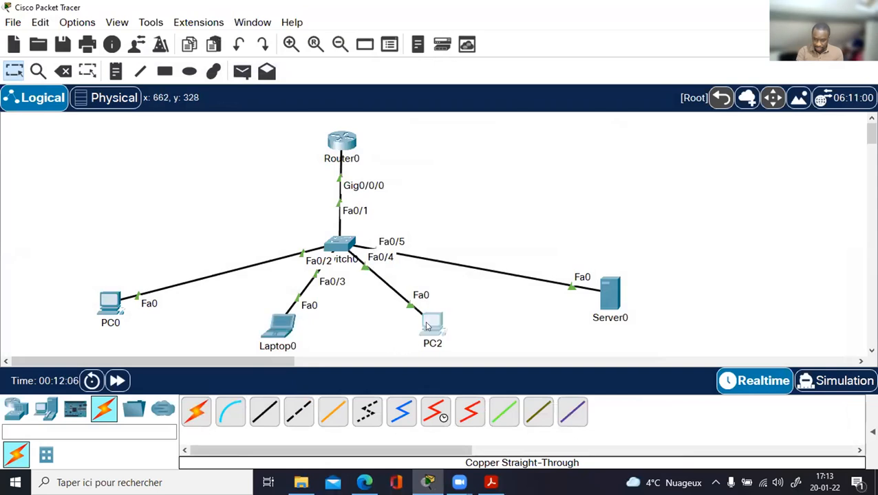
Switch PC2's IPv4 configuration on FastEthernet0 to DHCP and return to the topology
click(427, 326)
click(408, 321)
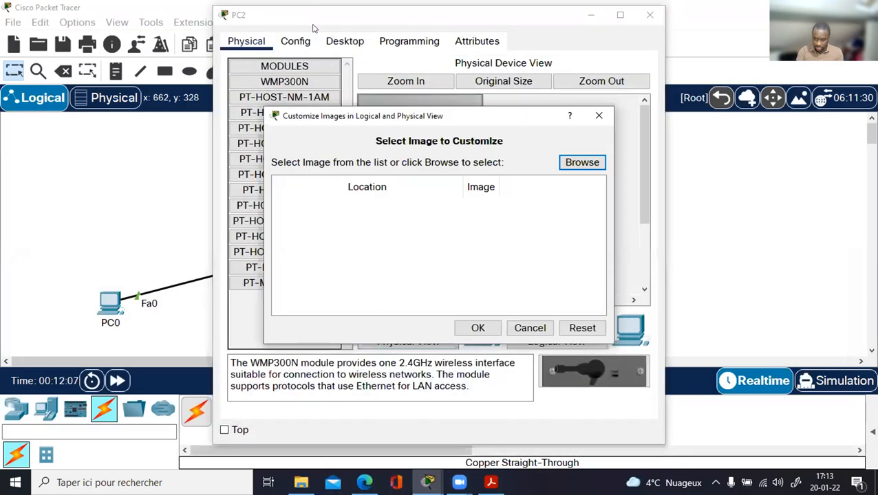
click(593, 115)
click(344, 41)
click(273, 107)
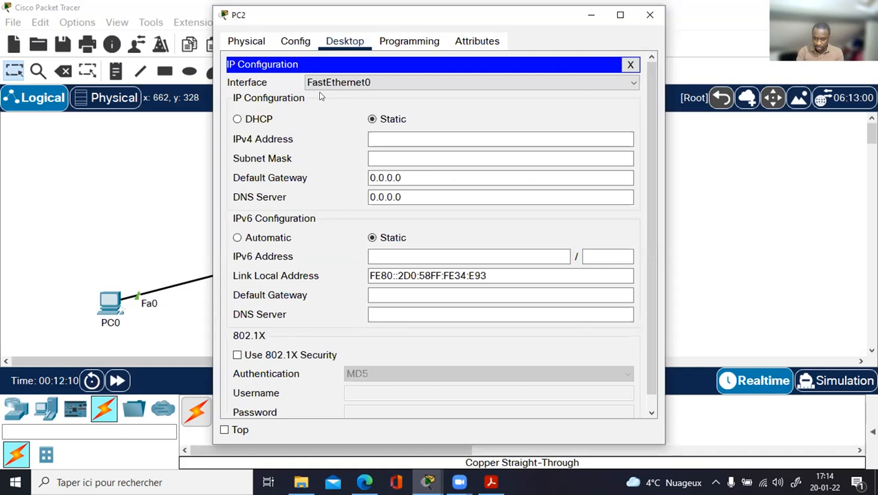
click(237, 119)
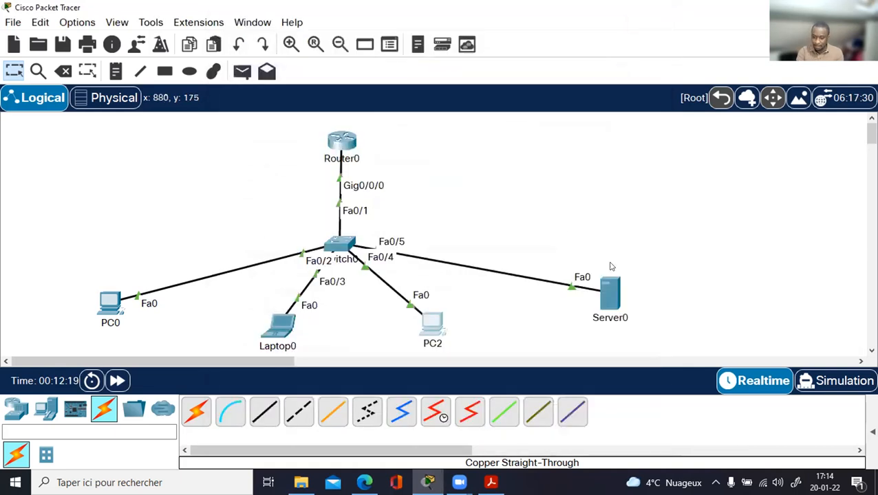
click(649, 15)
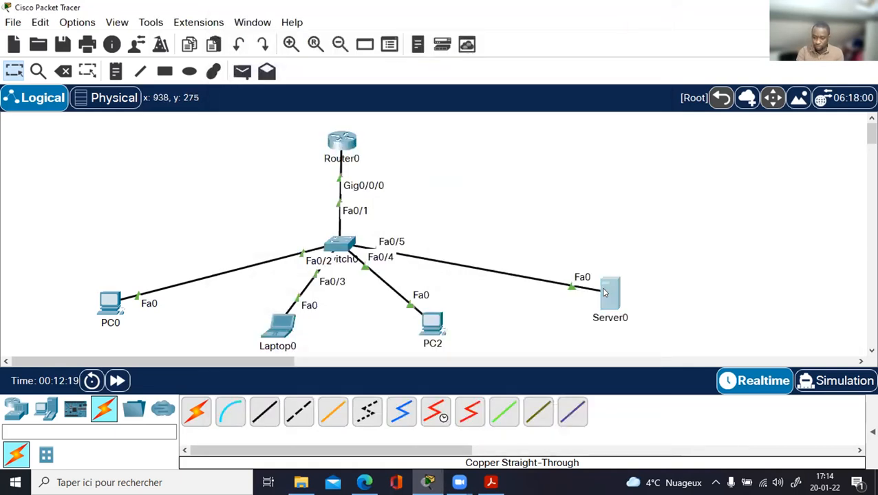
Set Server0's IPv4 configuration to DHCP and close the server's settings
click(605, 294)
click(396, 40)
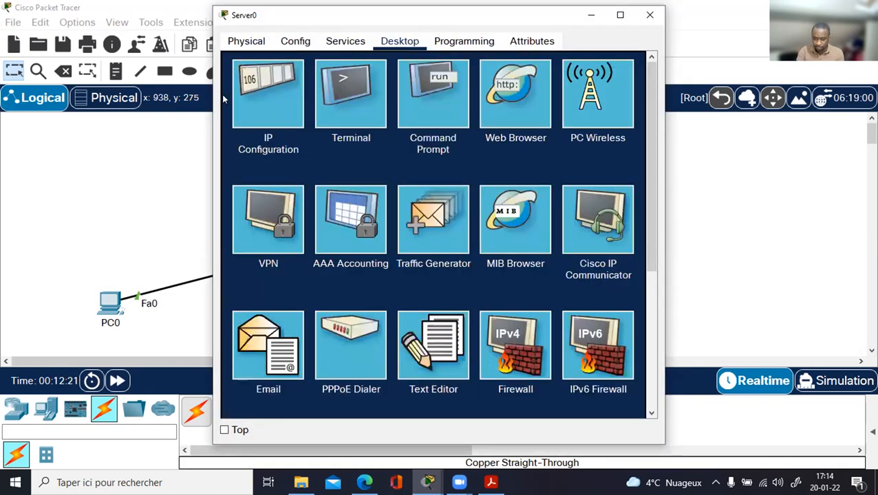
click(261, 86)
click(237, 101)
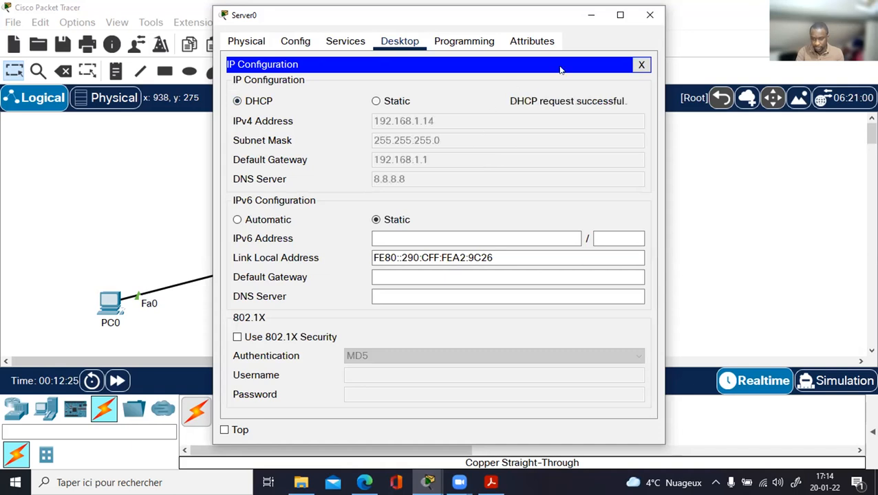
click(649, 14)
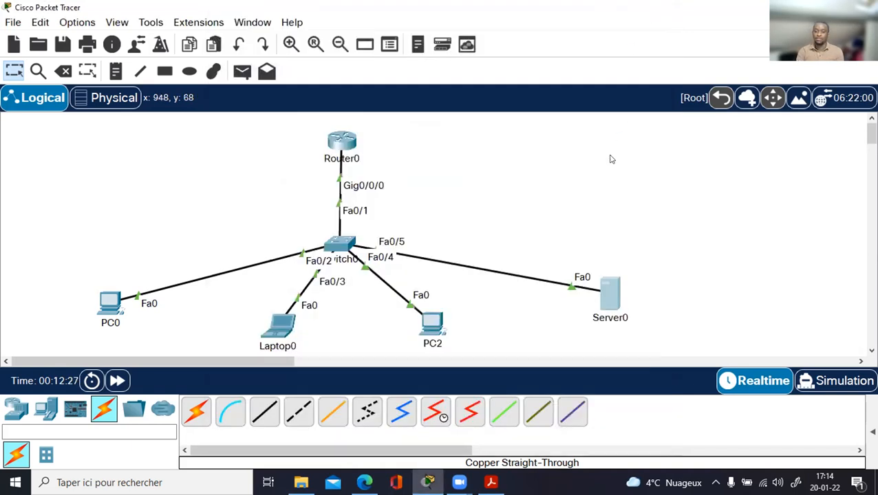